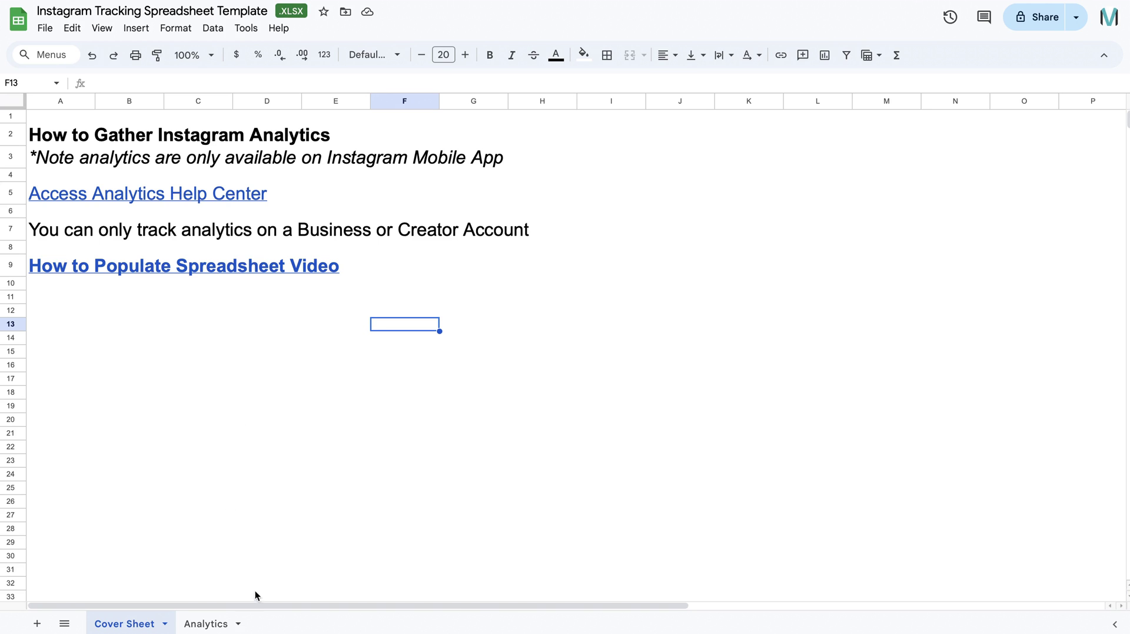
Switch to the Analytics sheet holding the three sample posts from 1/1/24 to 1/3/24.
click(205, 625)
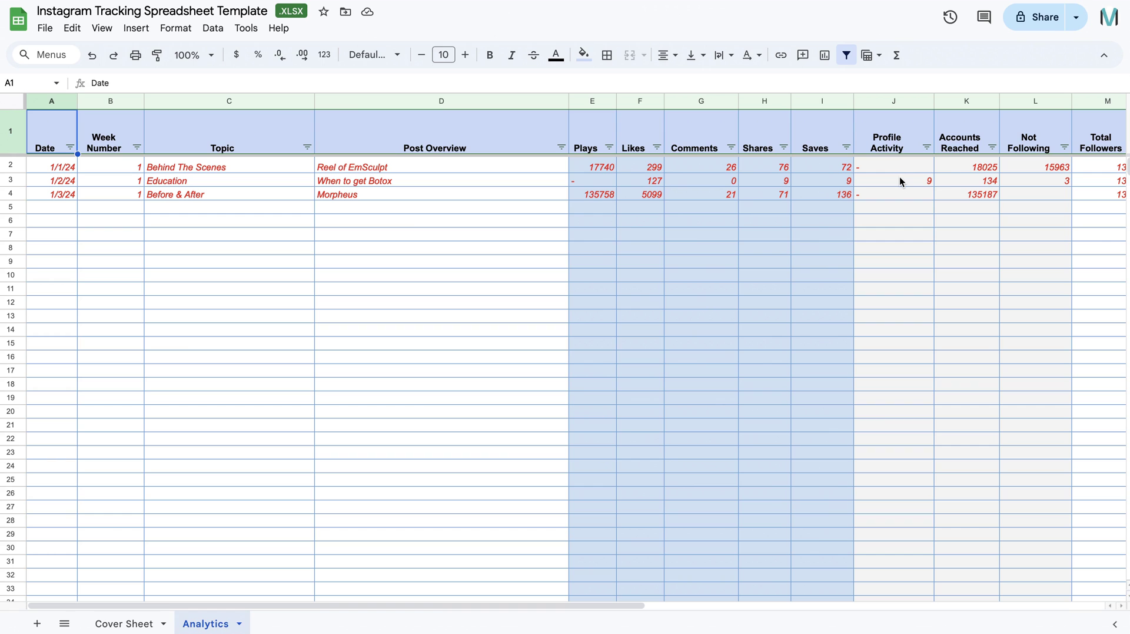
Check the first post's Total Engagement Rate in O2 and engagement goal in P2, then go to the slide deck.
scroll(952, 169, right, 10)
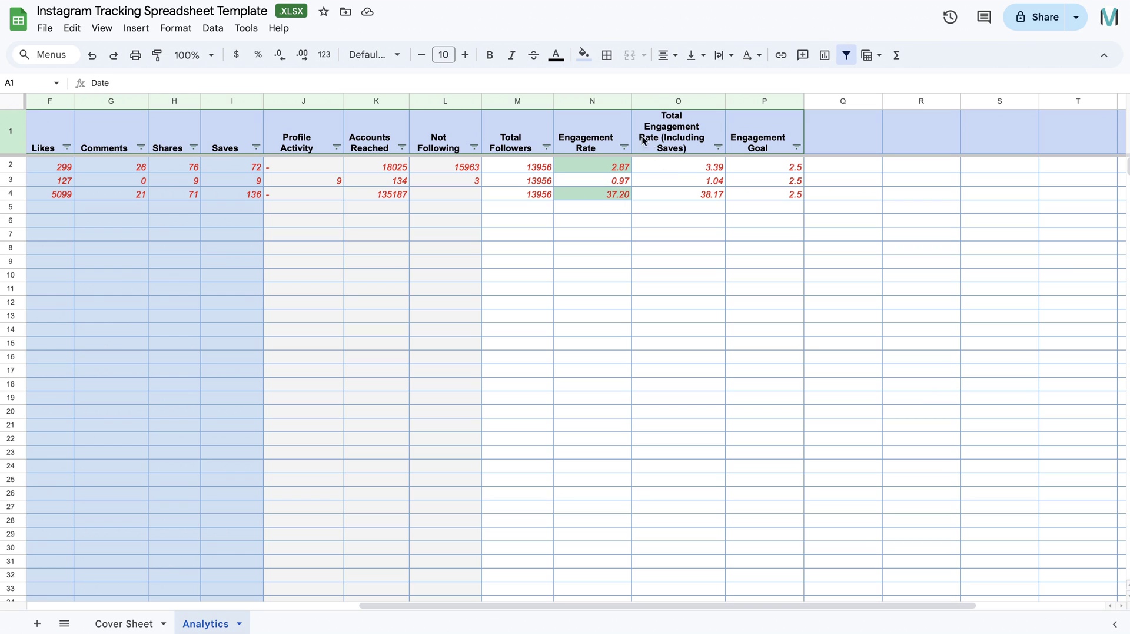
click(709, 169)
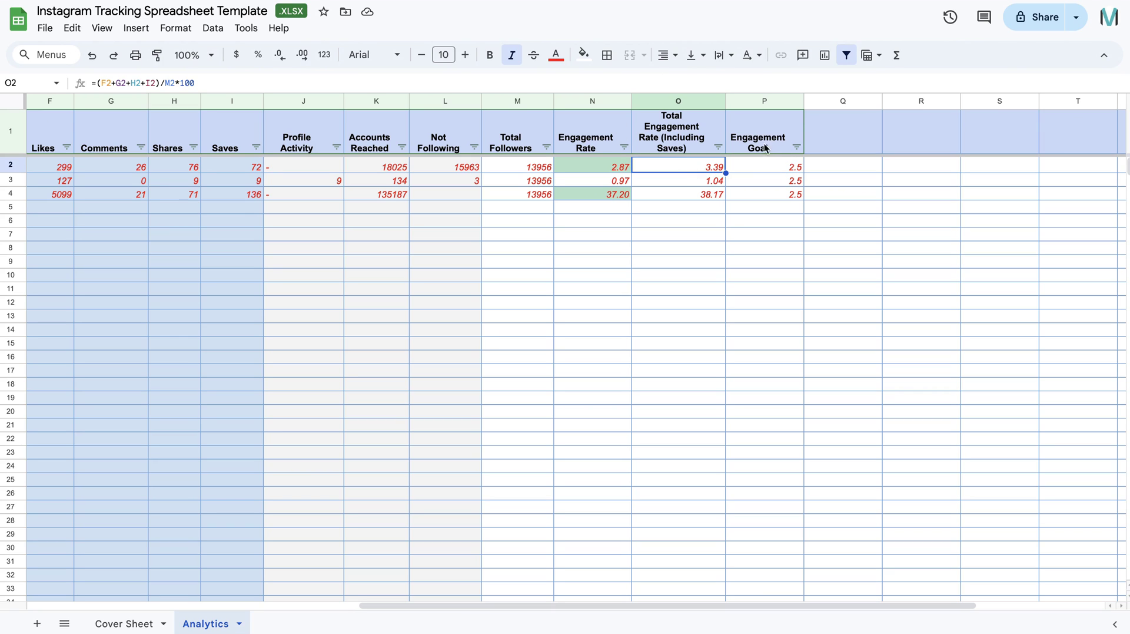
click(777, 165)
scroll(496, 189, left, 10)
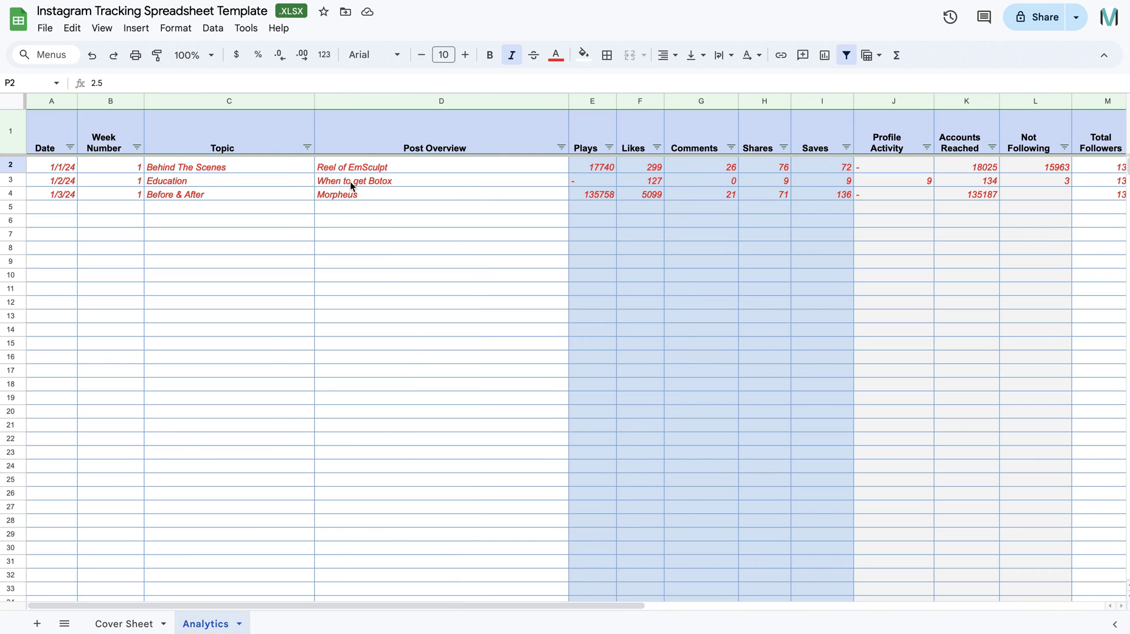
click(861, 1)
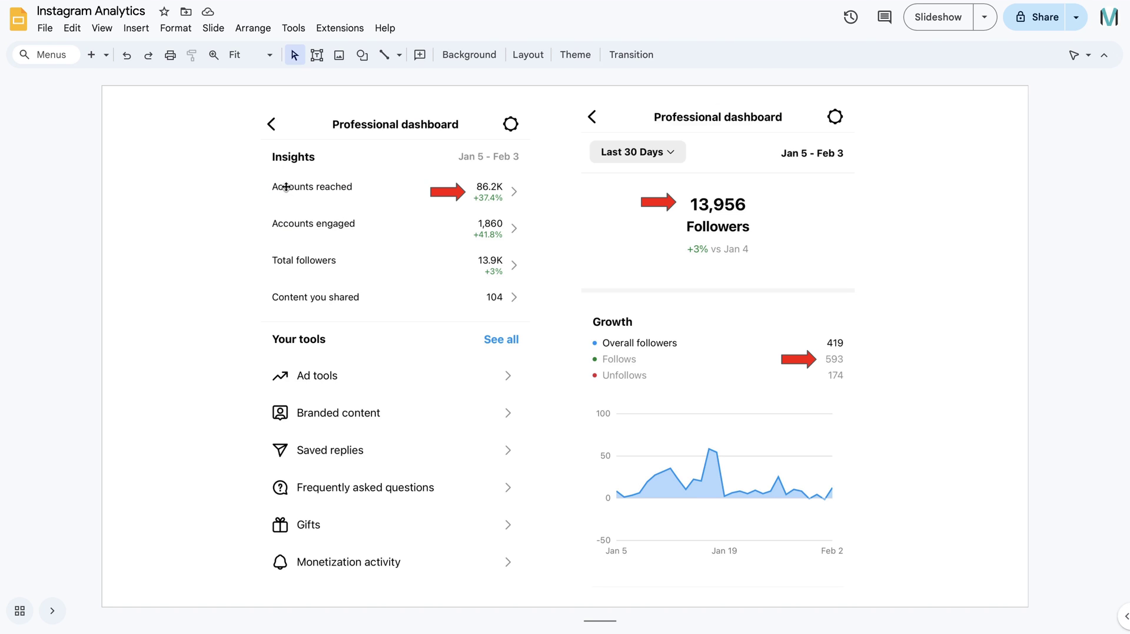
Scroll through the dashboard and Reel insights screenshots in the Instagram Analytics deck.
scroll(404, 277, down, 2)
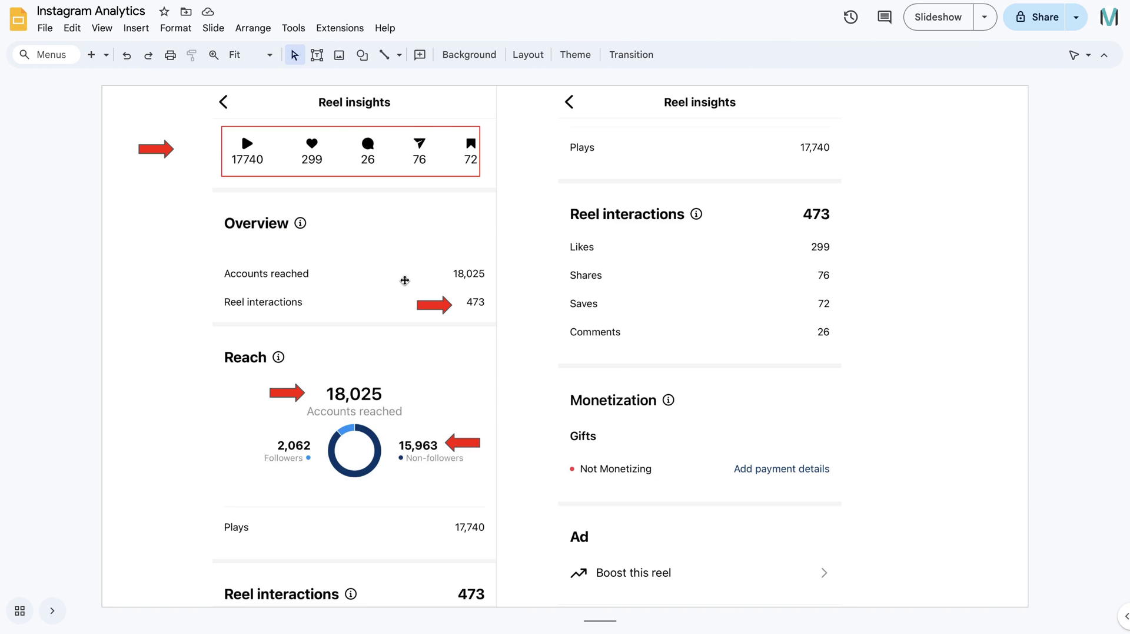
scroll(405, 281, up, 2)
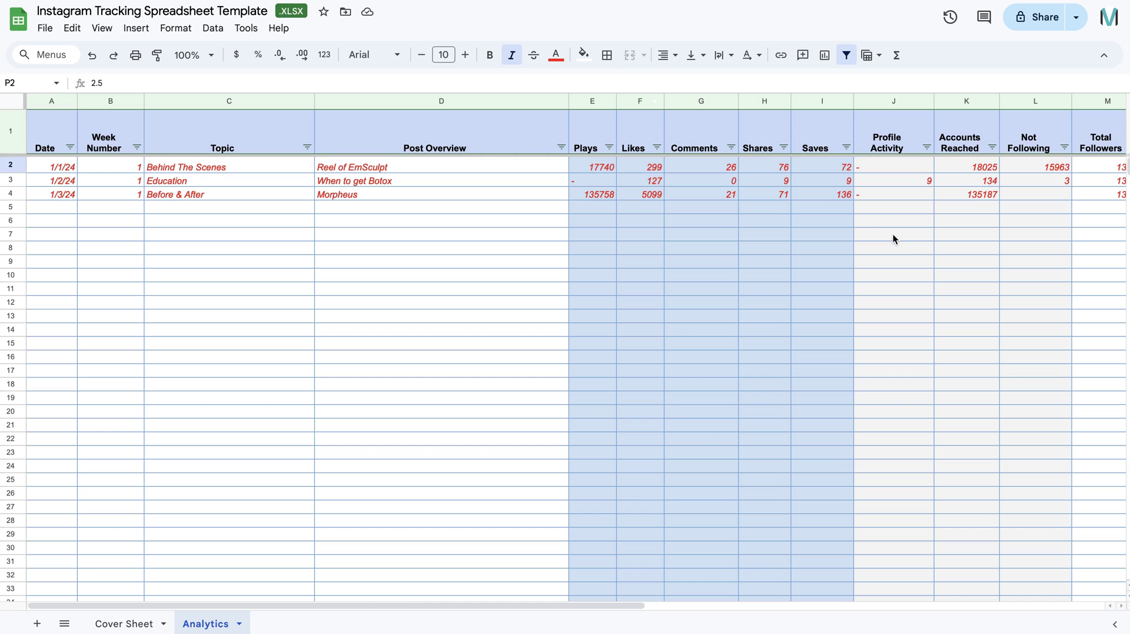
Check the first post's Total Followers value in M2, then go back to the Instagram Analytics deck.
click(892, 234)
scroll(892, 234, right, 2)
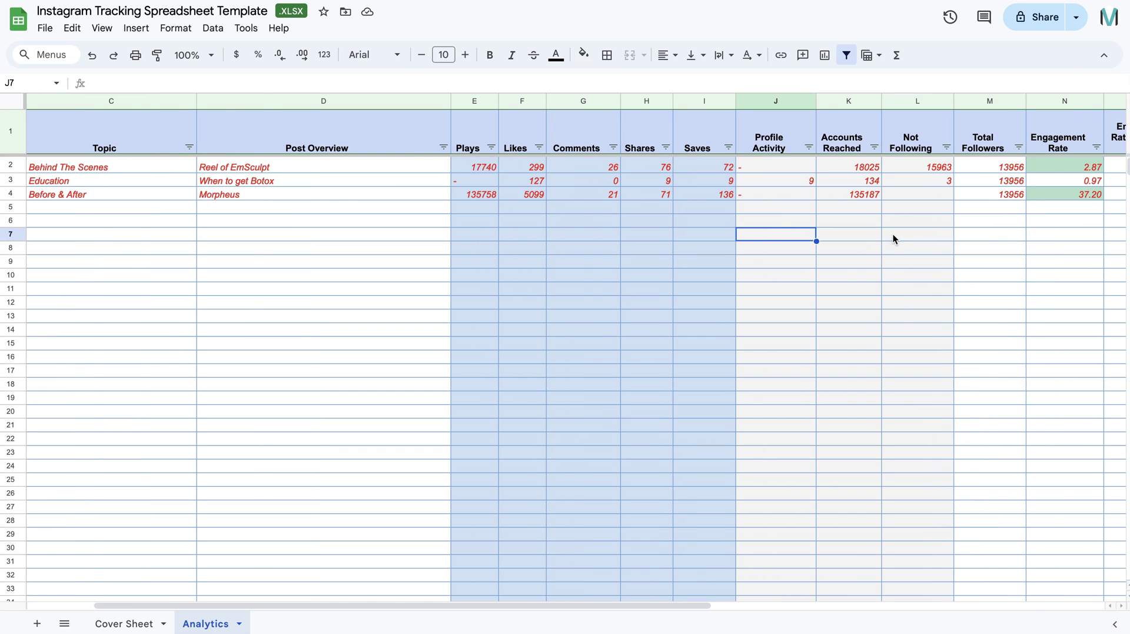
click(984, 170)
scroll(357, 154, left, 2)
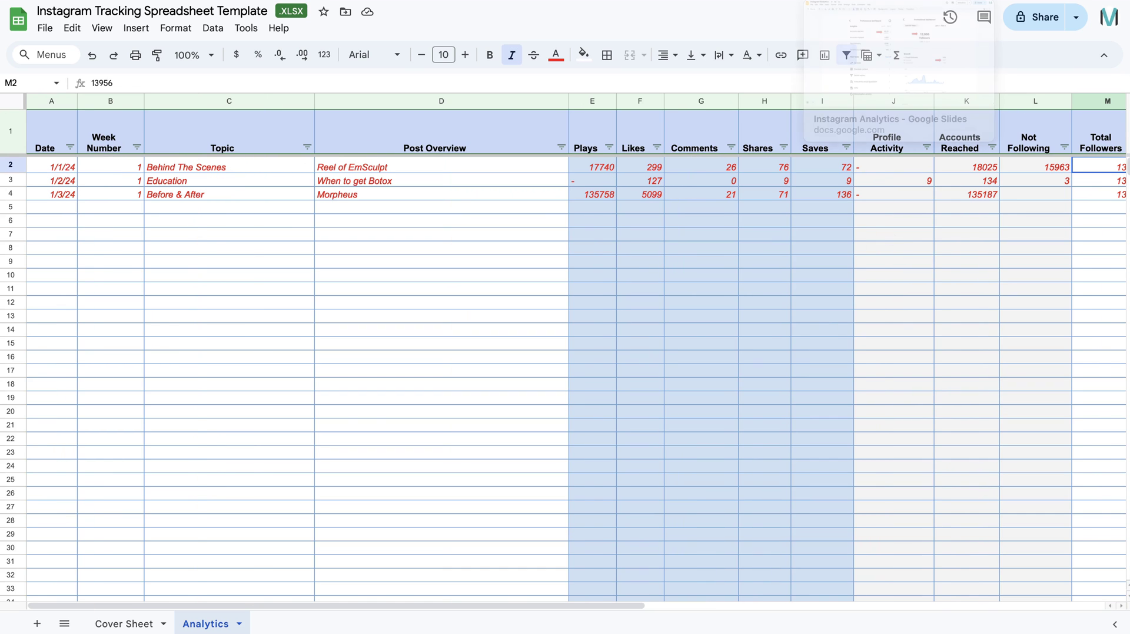
click(859, 1)
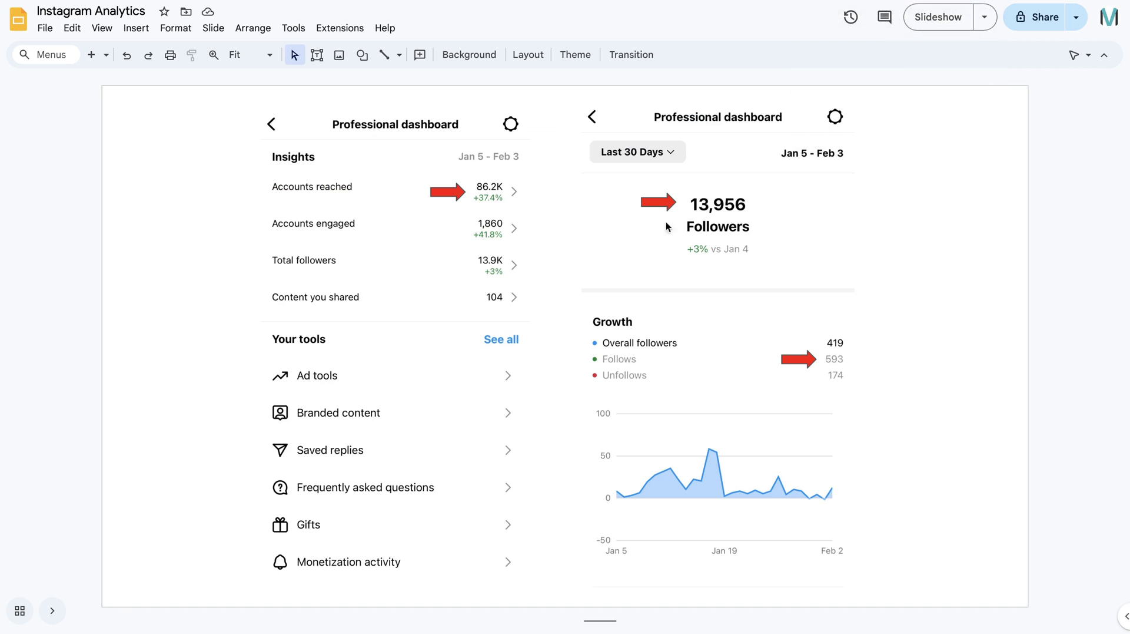
Review the dashboard, Reel insights and Post Insights screenshots, then return to the tracking spreadsheet.
click(474, 217)
click(1081, 258)
scroll(1071, 268, down, 2)
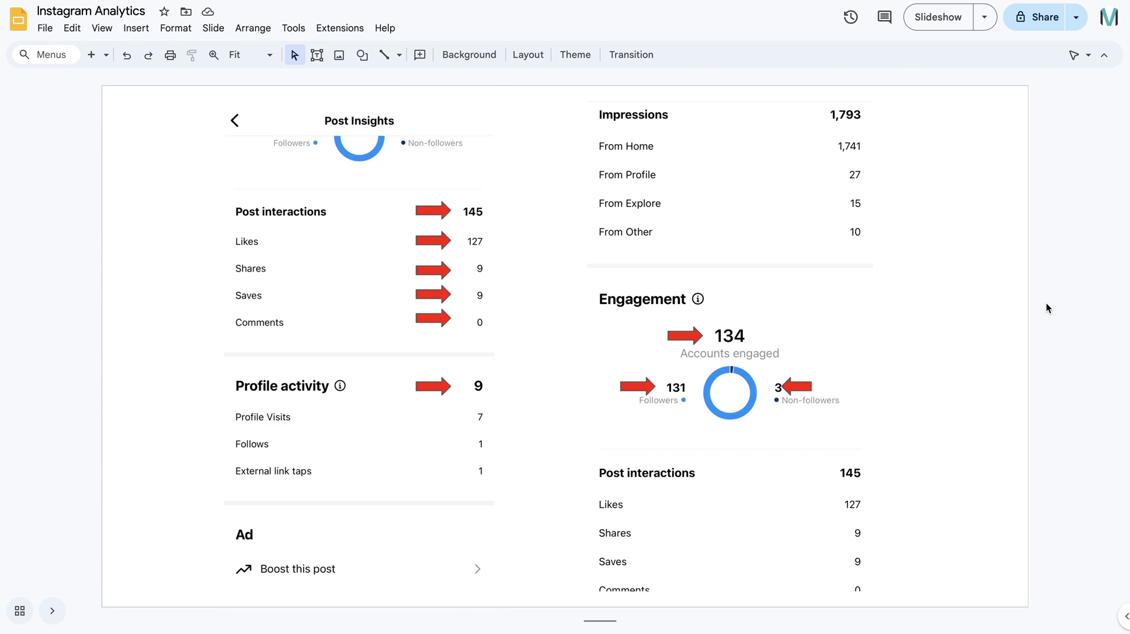
scroll(1047, 307, up, 1)
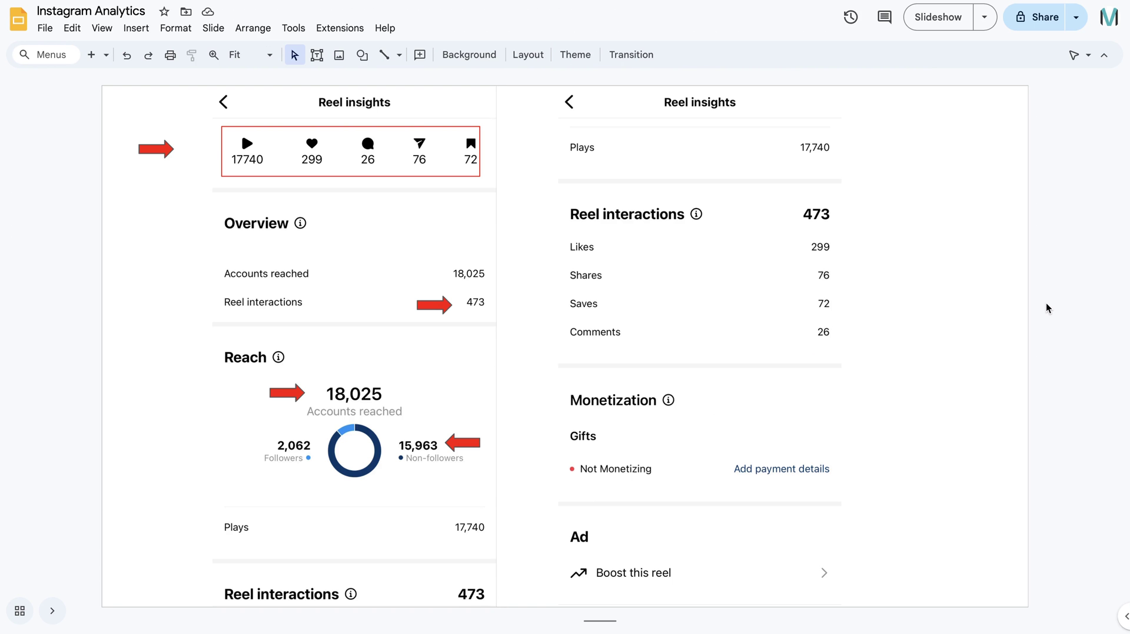
scroll(1047, 308, up, 1)
scroll(1047, 308, down, 1)
click(412, 0)
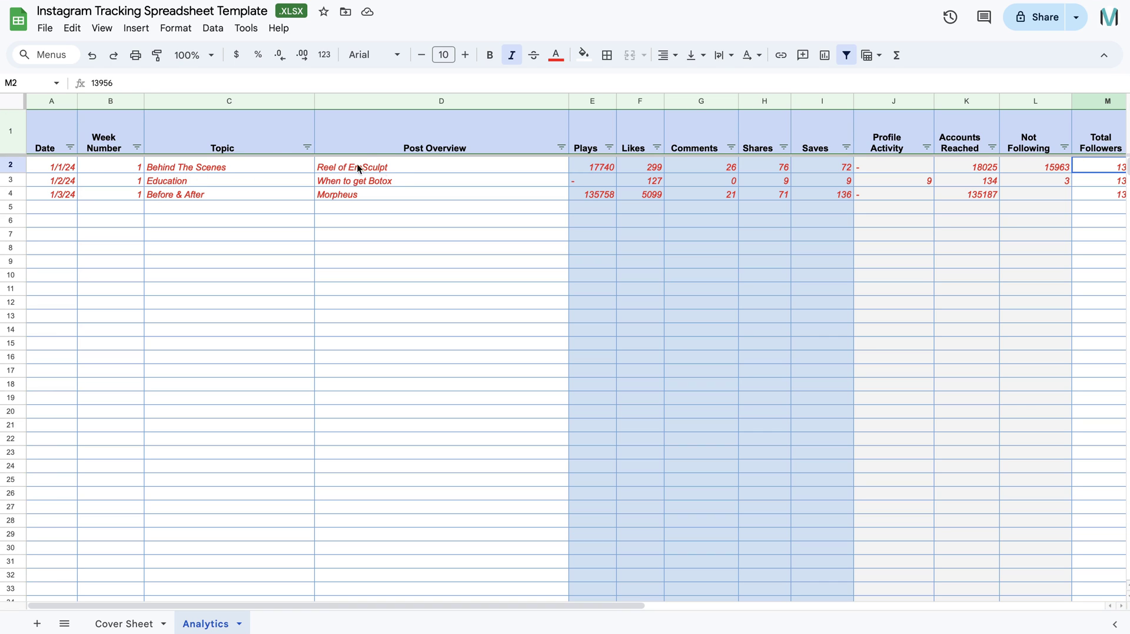
click(383, 168)
click(203, 169)
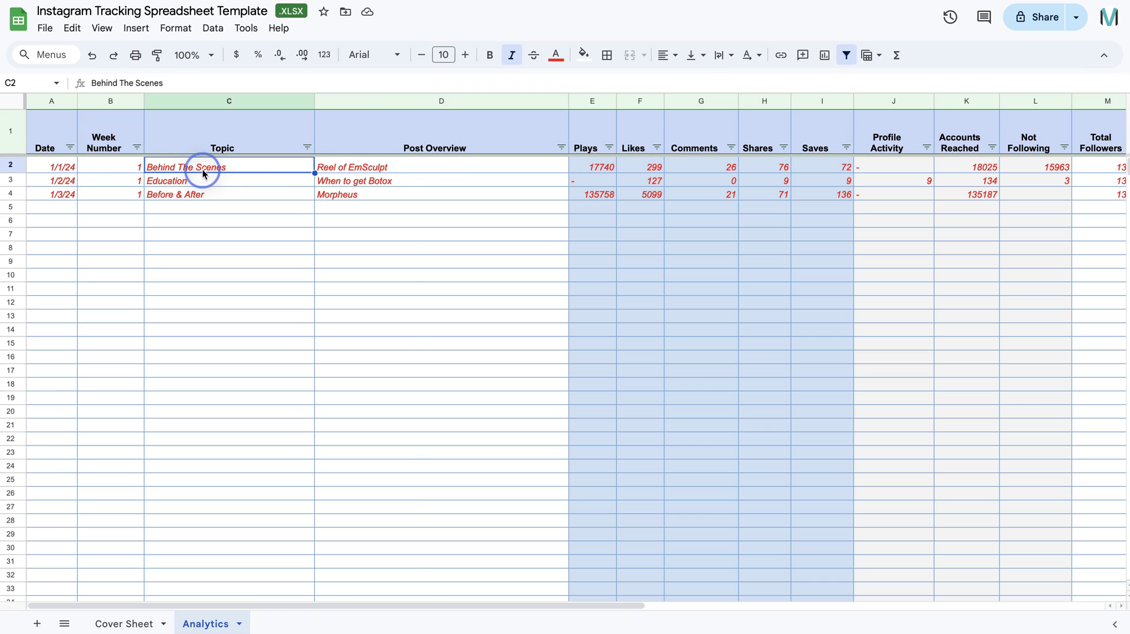
click(461, 170)
click(601, 167)
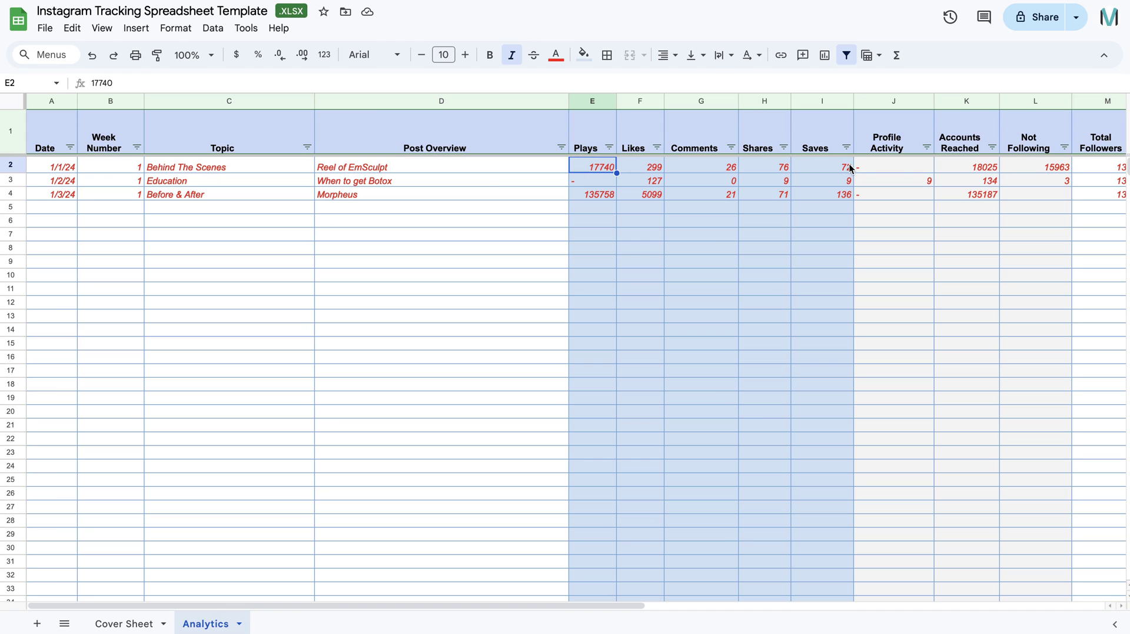
click(899, 170)
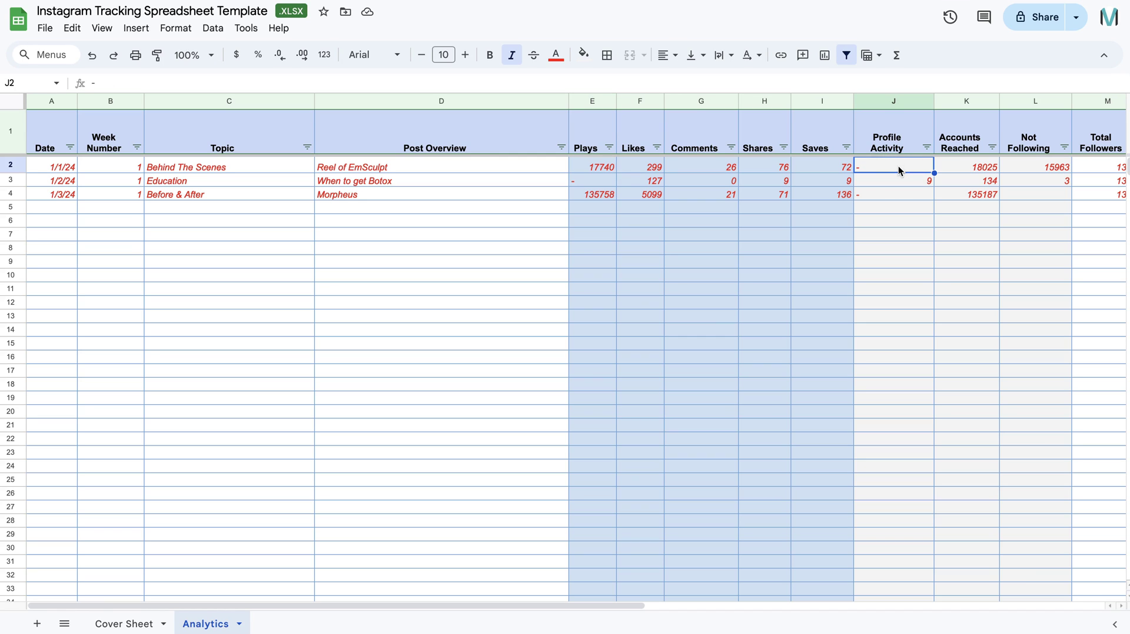
key(Right)
key(Right)
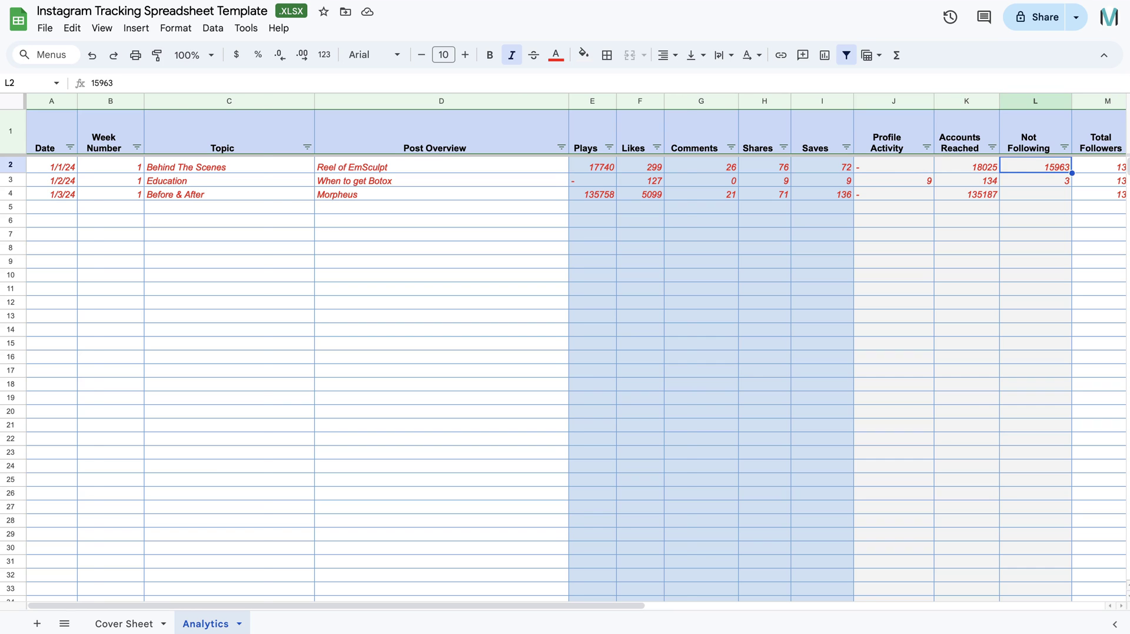
key(Right)
key(Right)
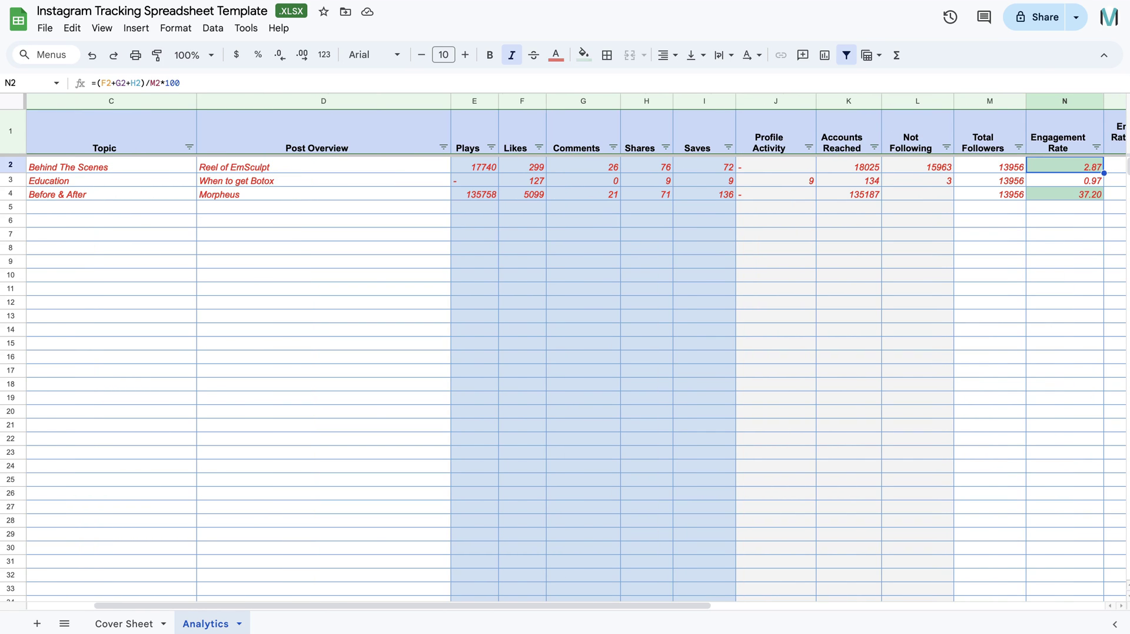
key(Right)
key(Right)
key(Right)
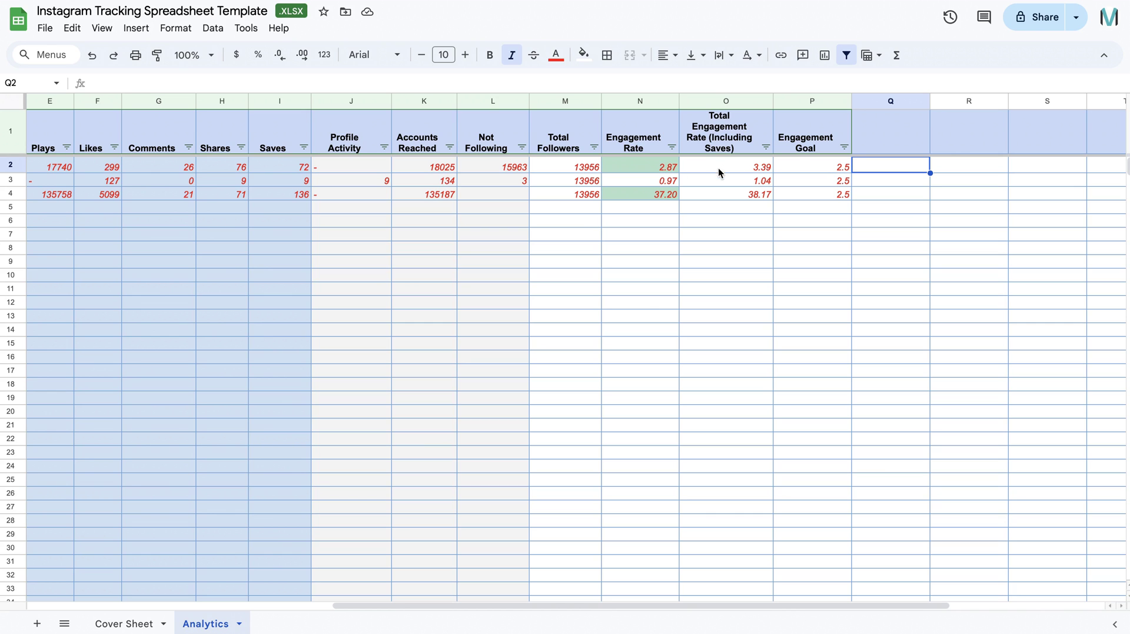
Review the conditional format rule that fills Engagement Rate cells N2:N4 green above 2.5.
click(651, 169)
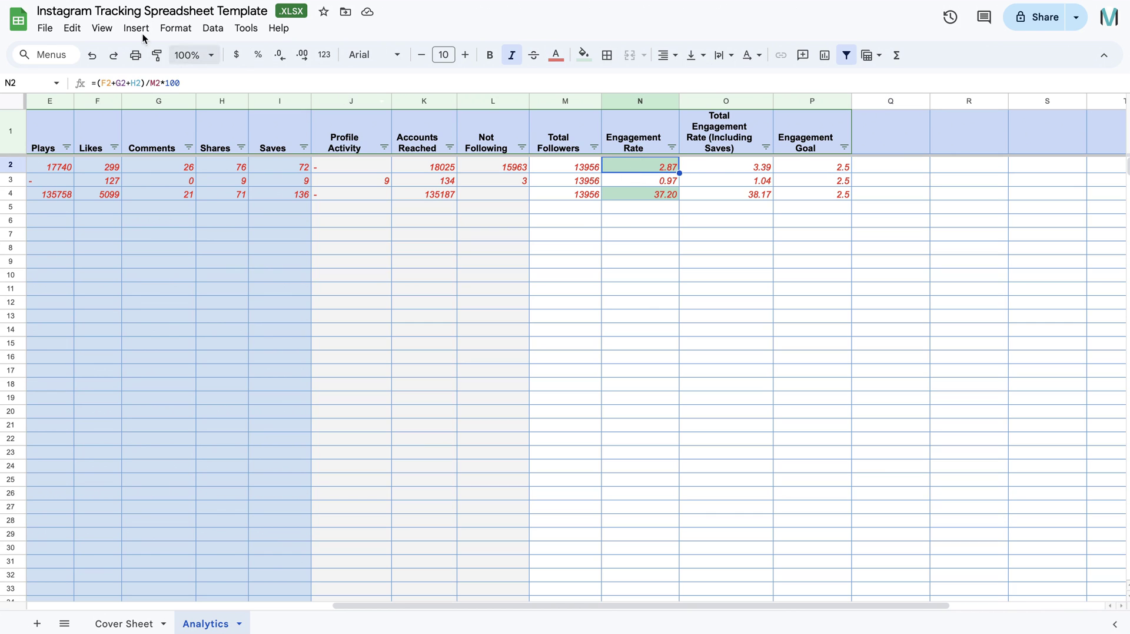
click(176, 28)
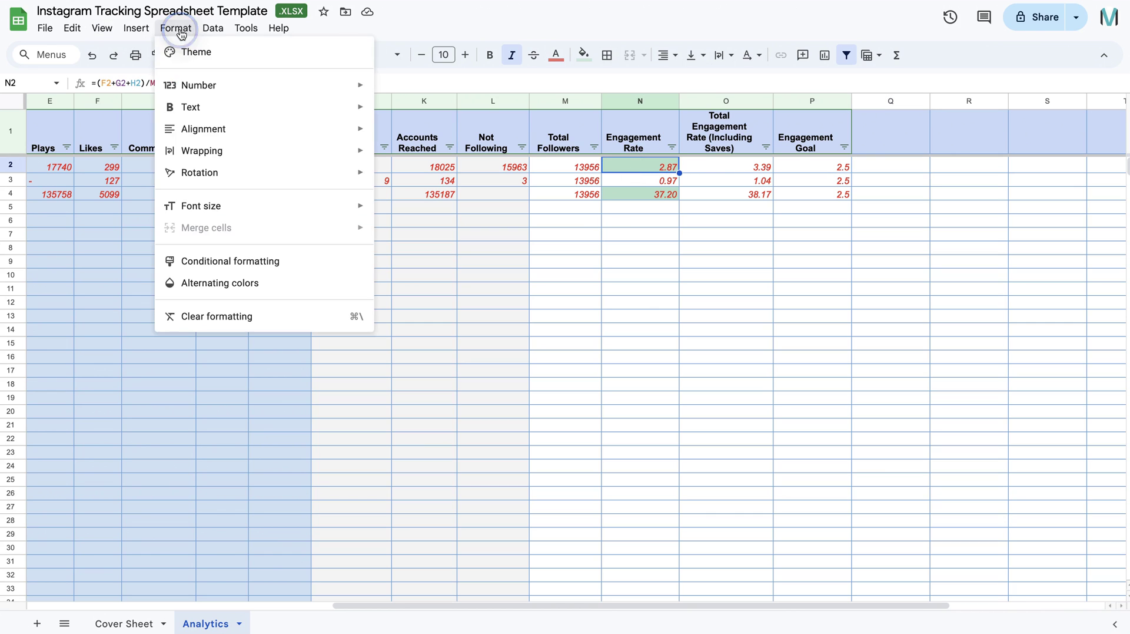
click(253, 260)
click(1074, 114)
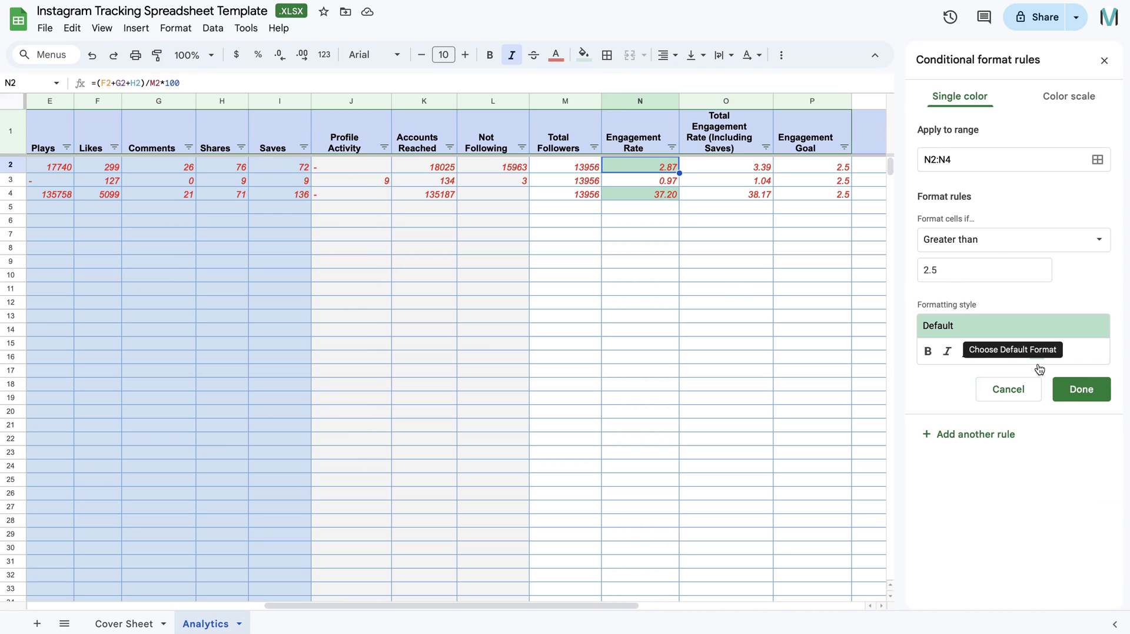
click(1105, 62)
click(719, 167)
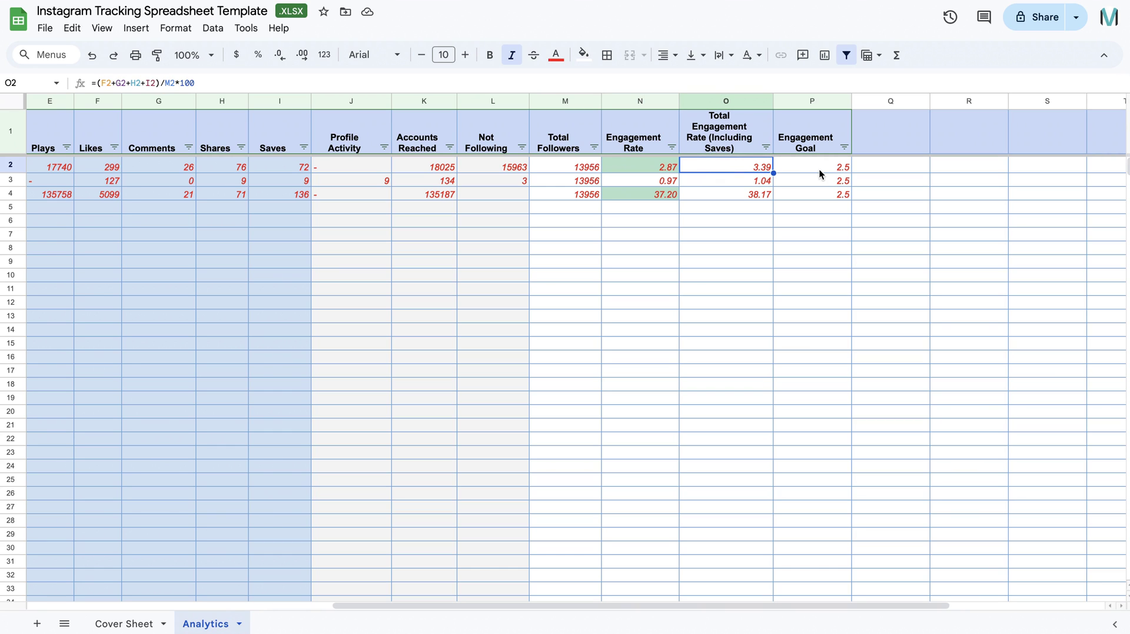
click(741, 170)
scroll(510, 200, left, 8)
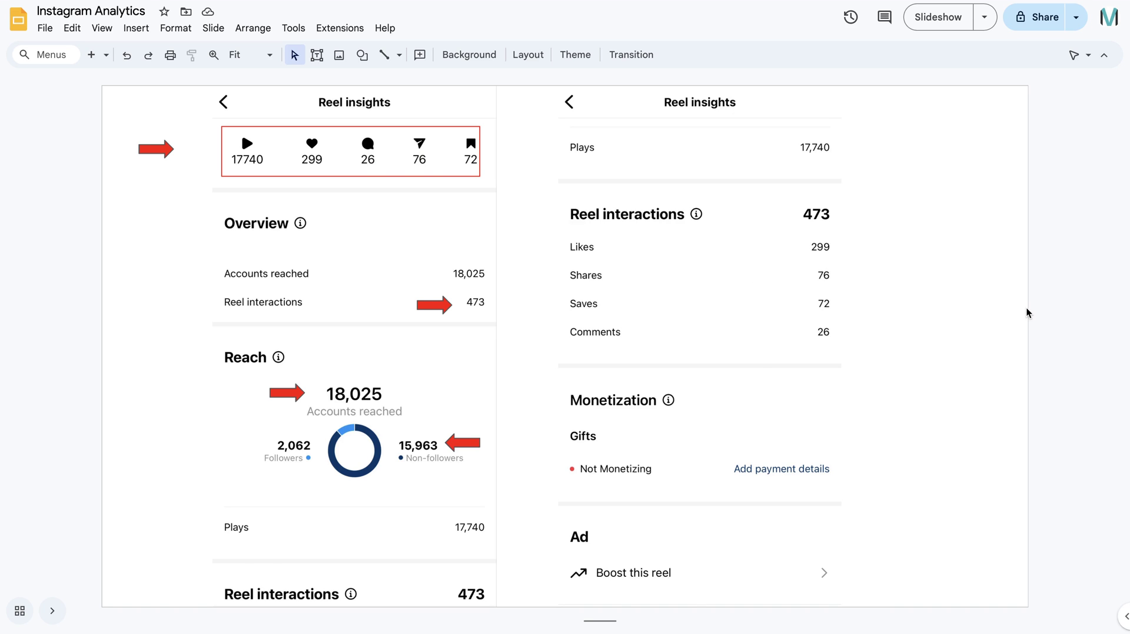
Advance to the Post Insights slide with the second post's interaction figures.
key(Down)
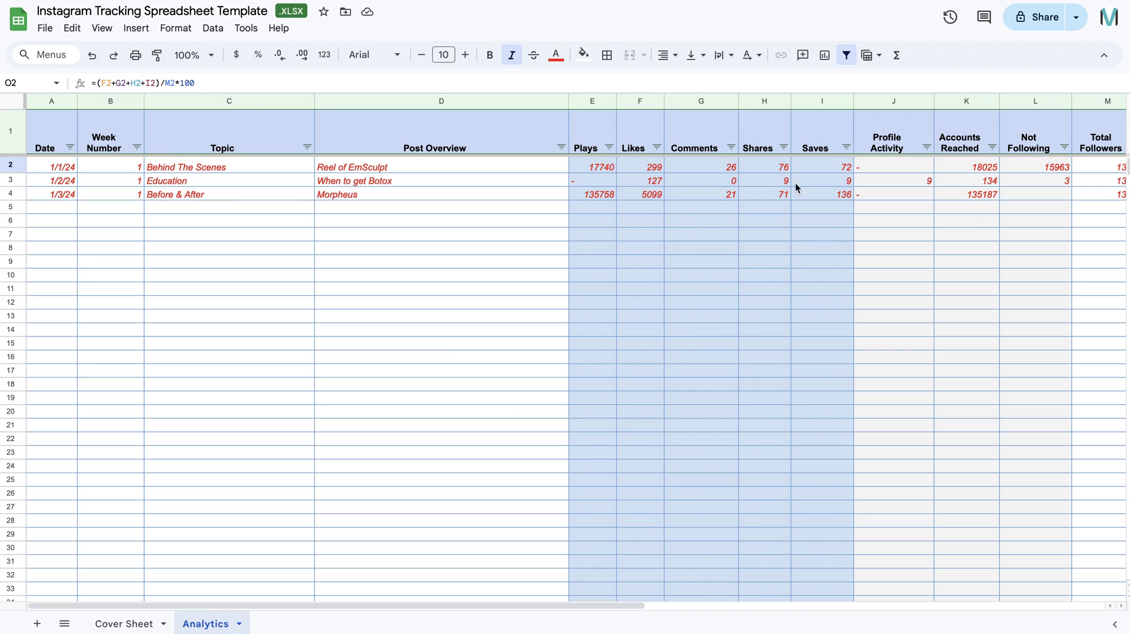
click(895, 182)
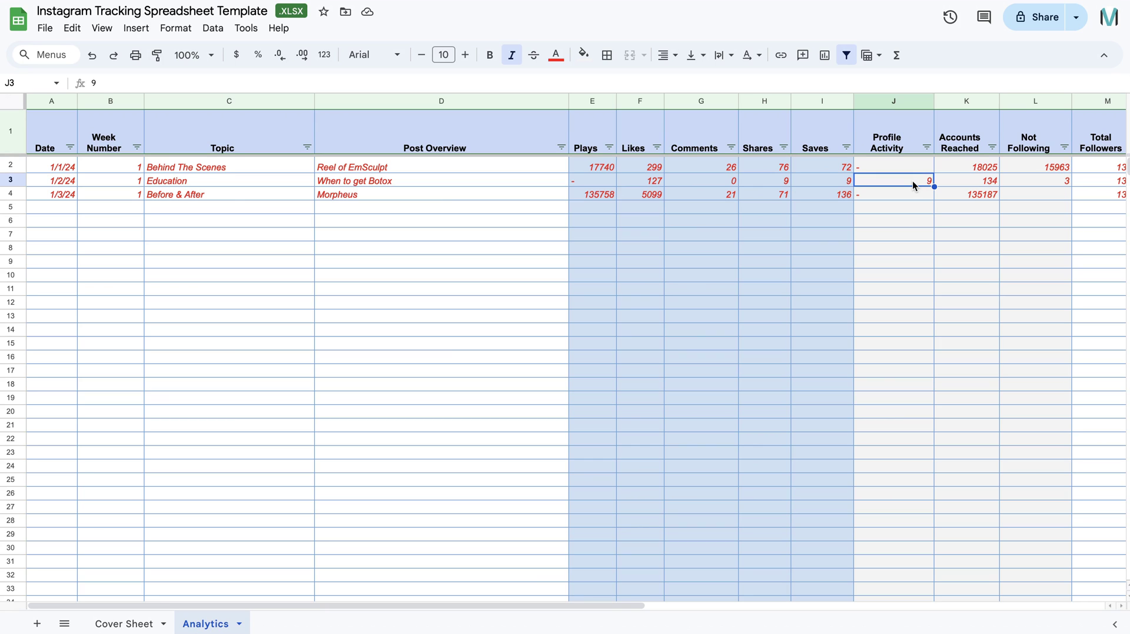
key(Right)
key(Right)
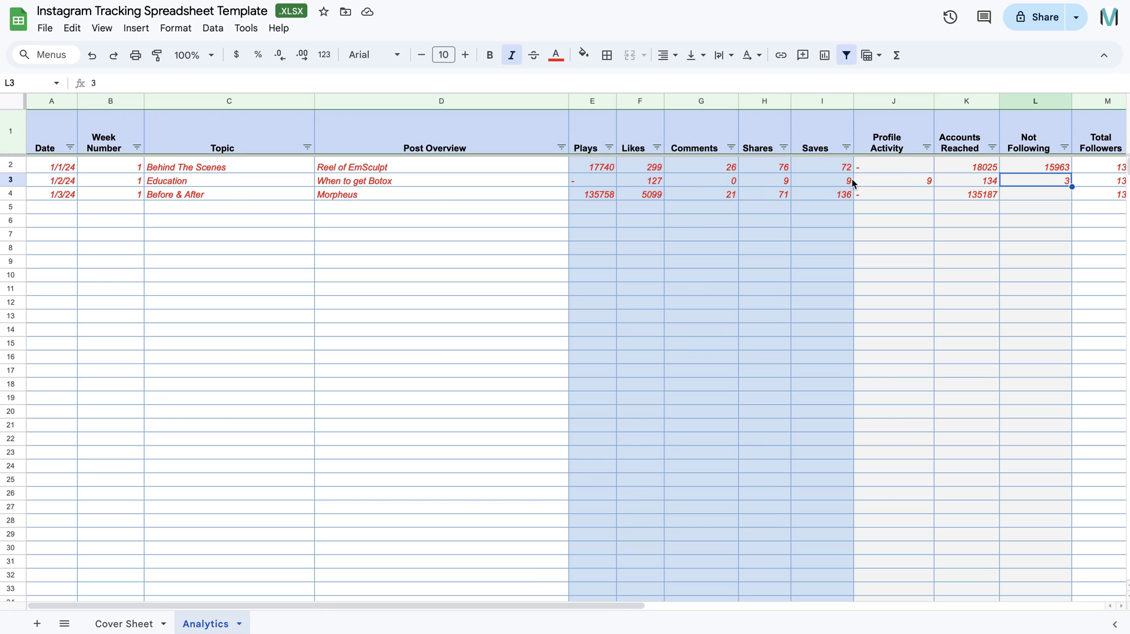
click(877, 179)
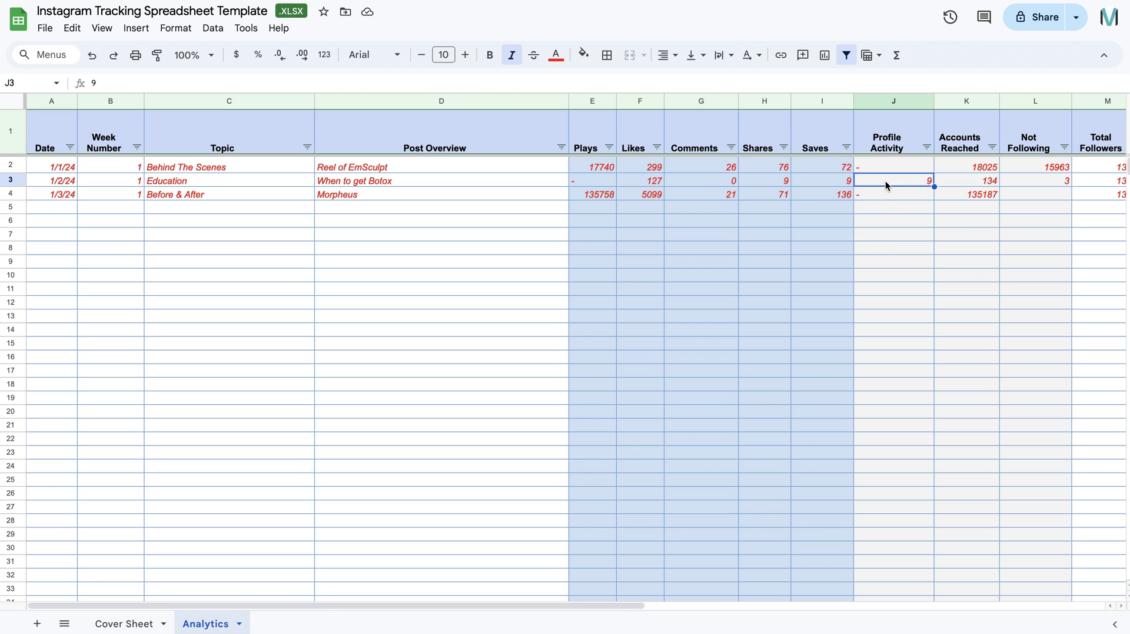
key(Right)
key(Right)
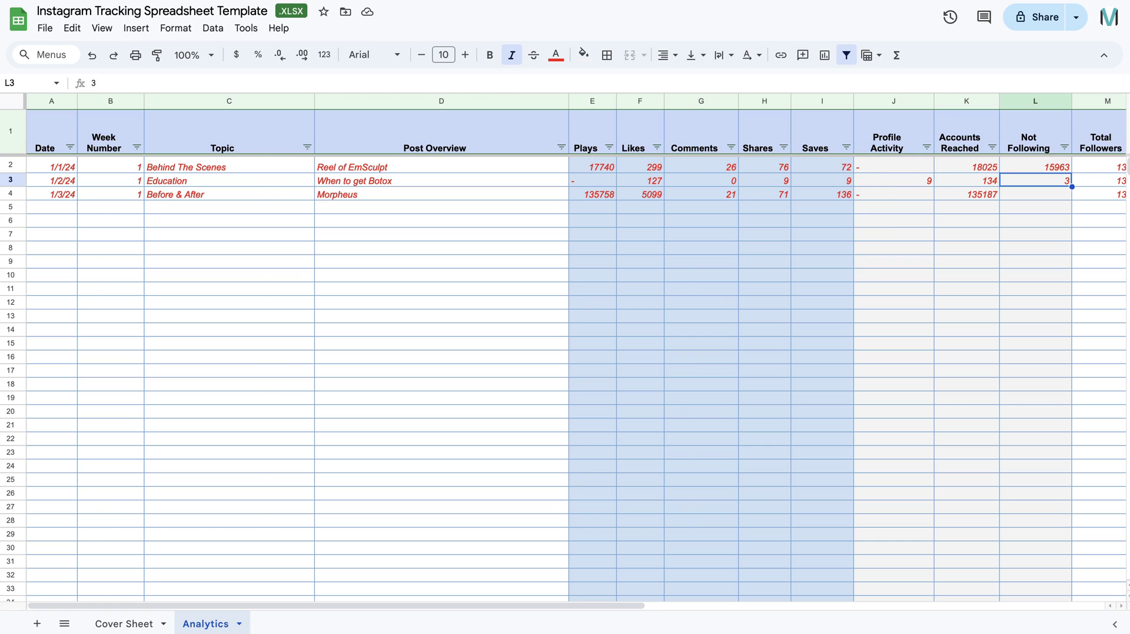
key(Right)
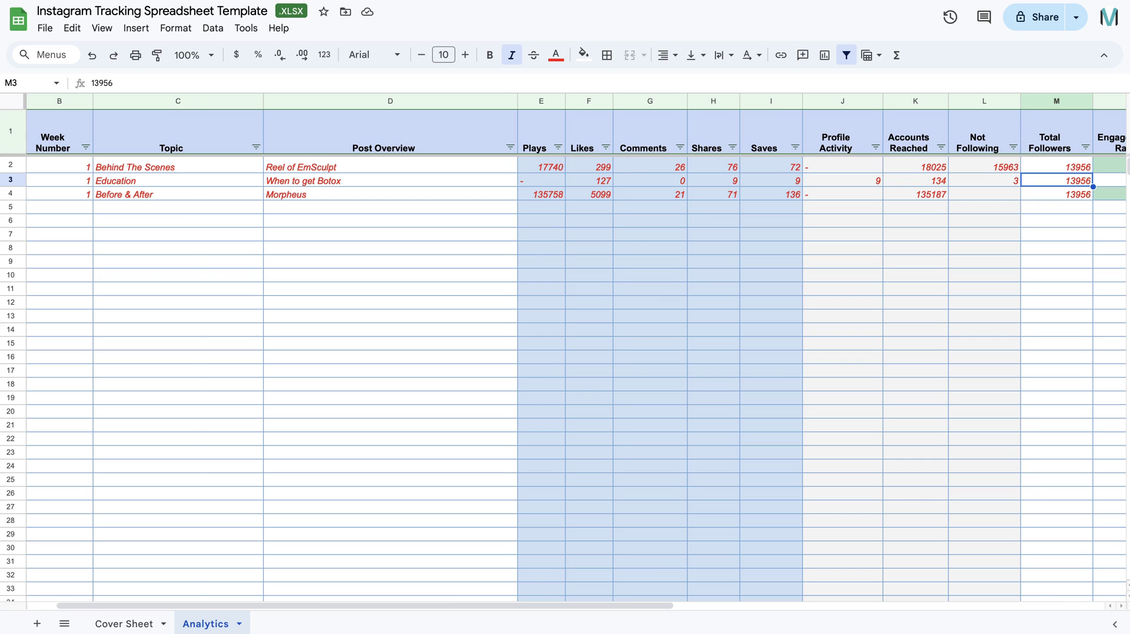
key(Right)
key(Right)
key(Right)
key(Right)
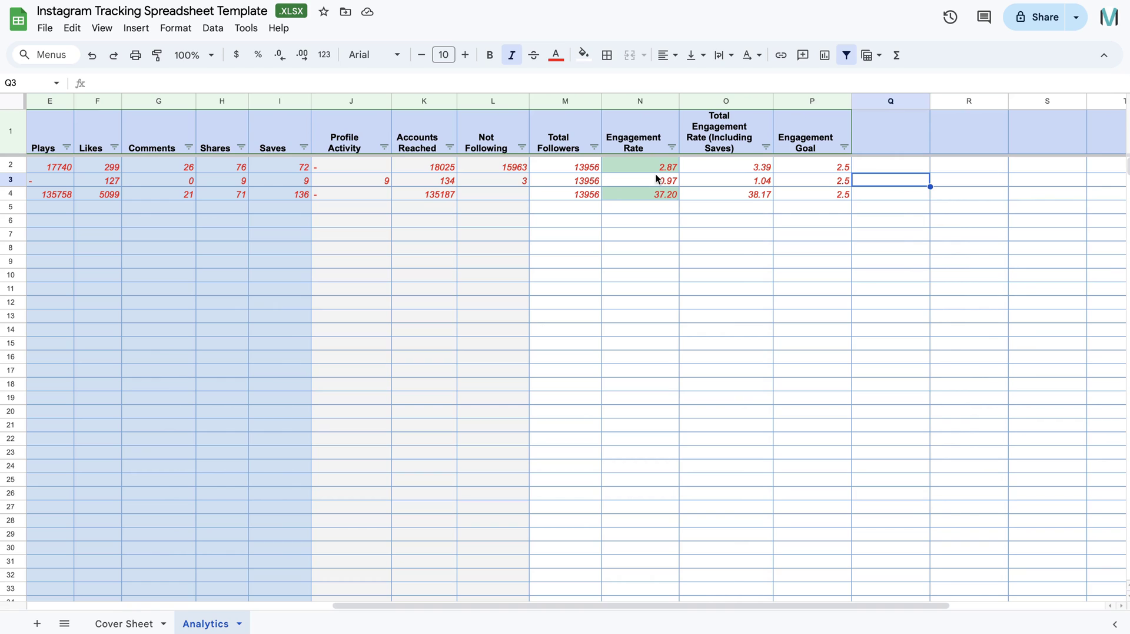
scroll(652, 184, right, 3)
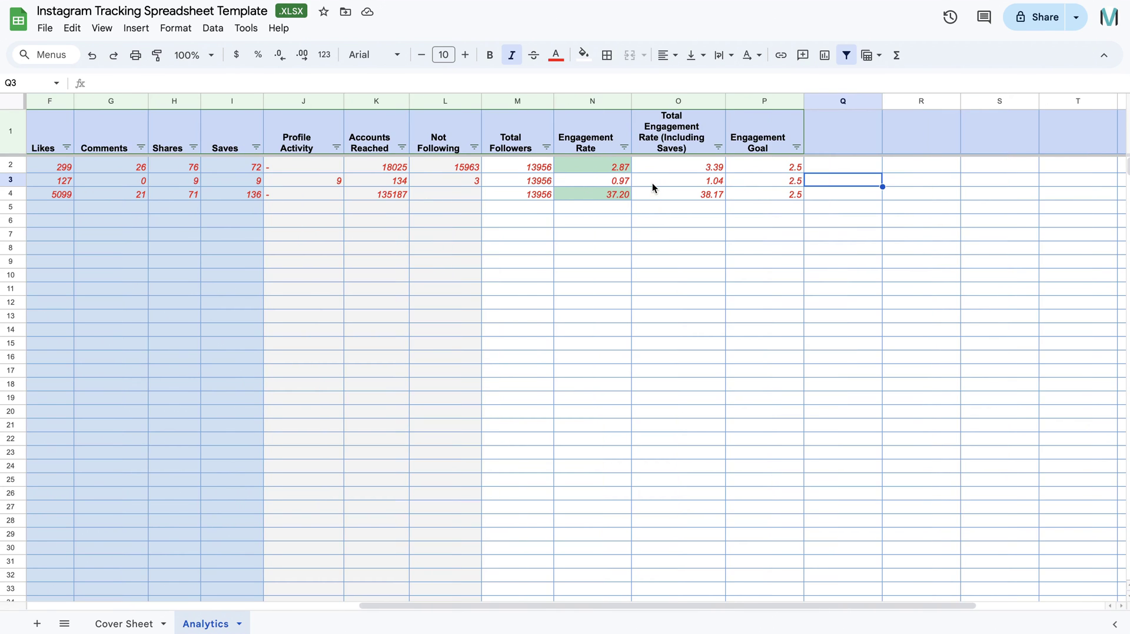
click(575, 181)
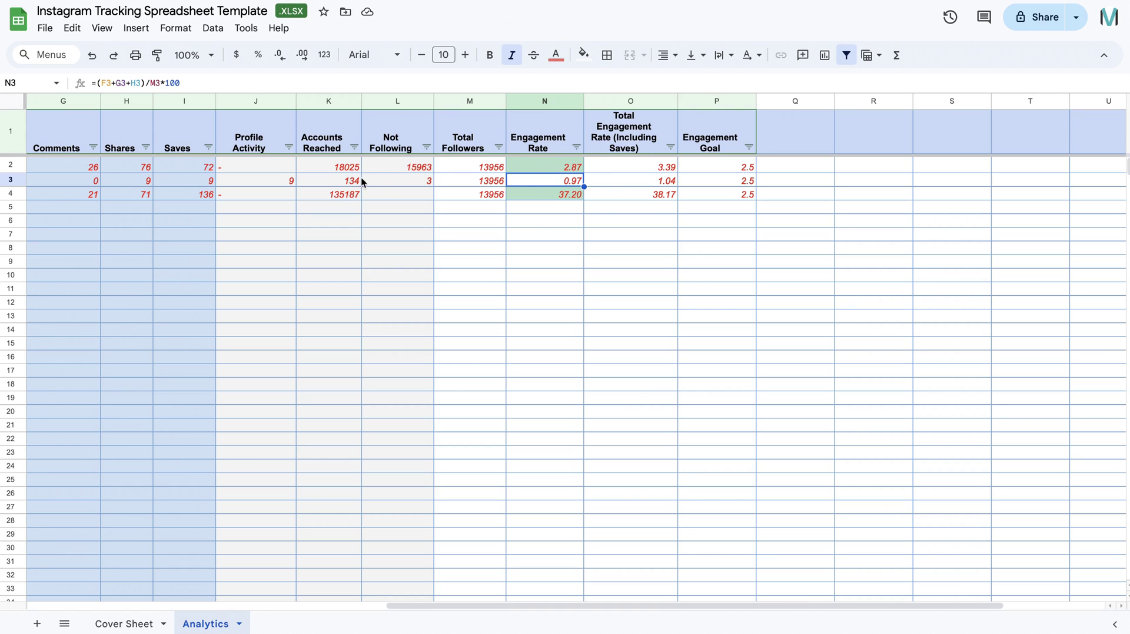
click(277, 179)
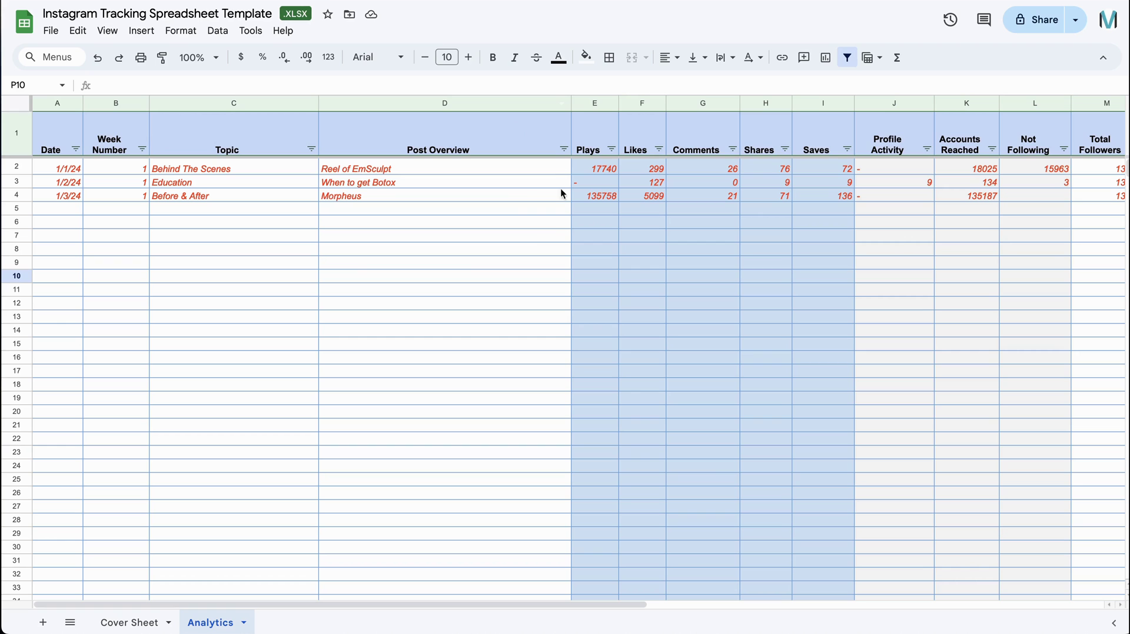
click(510, 203)
scroll(510, 199, right, 8)
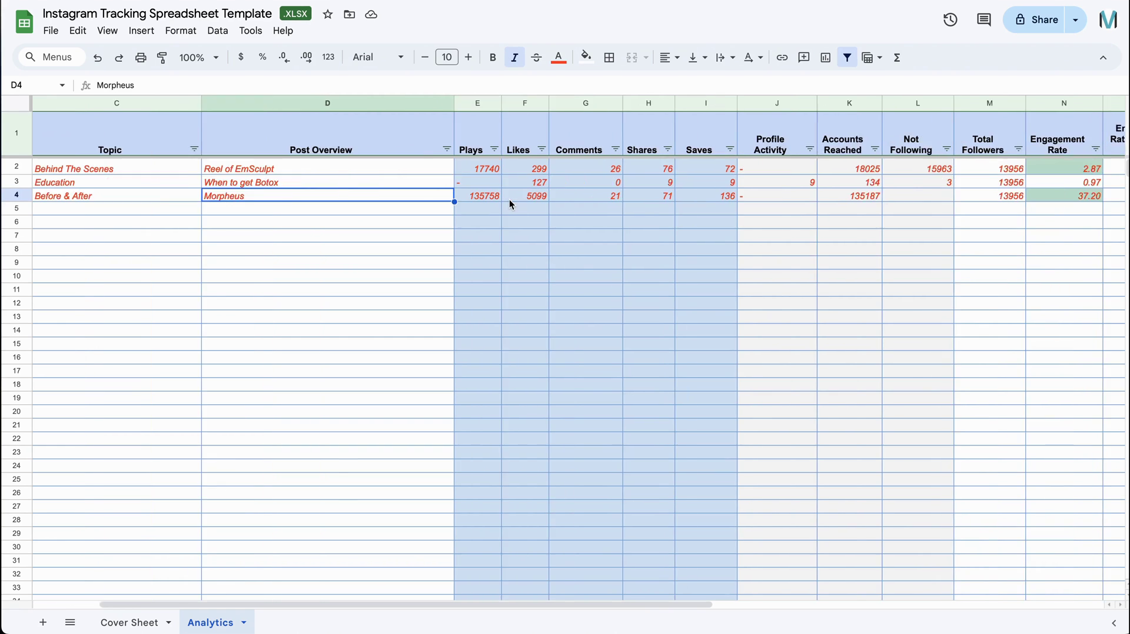
scroll(510, 199, left, 8)
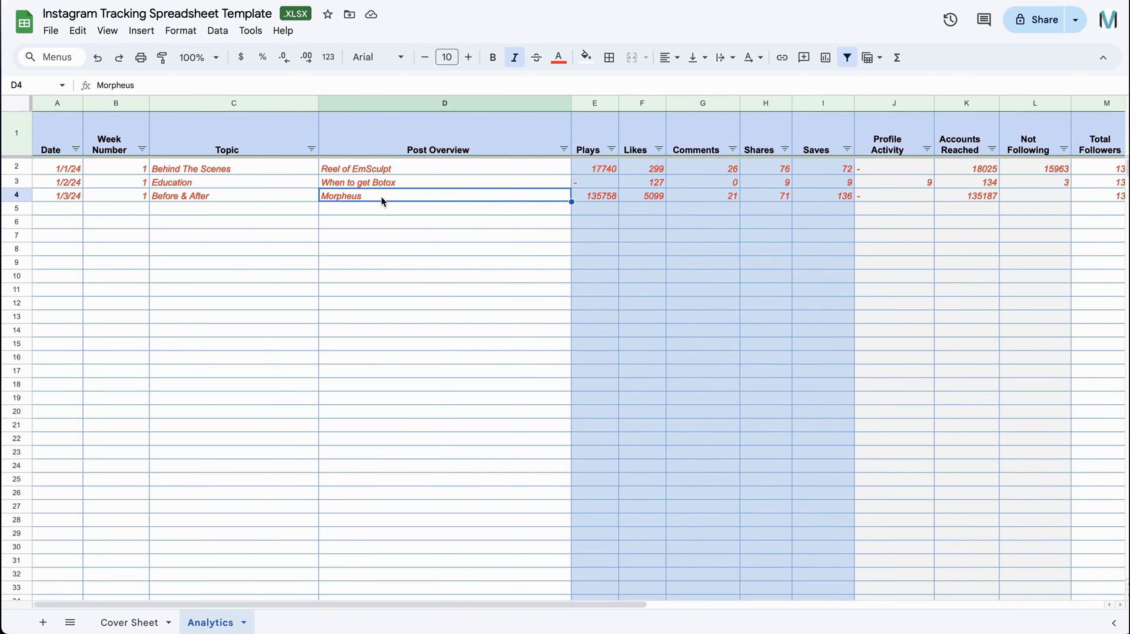
click(61, 210)
click(96, 206)
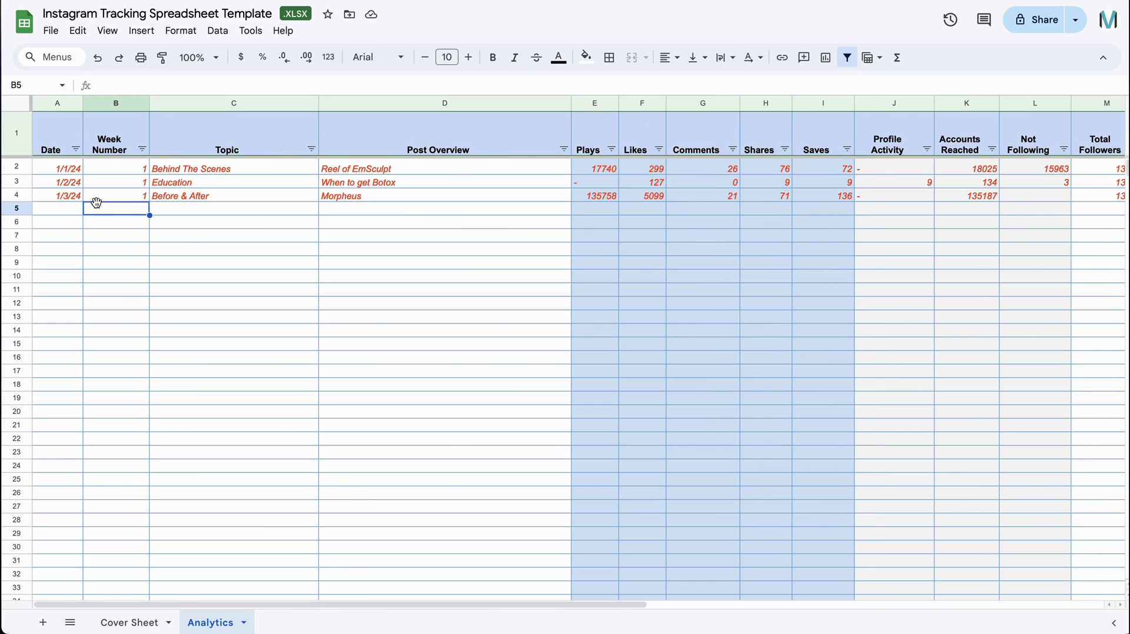
click(694, 209)
scroll(694, 209, right, 2)
scroll(694, 209, right, 6)
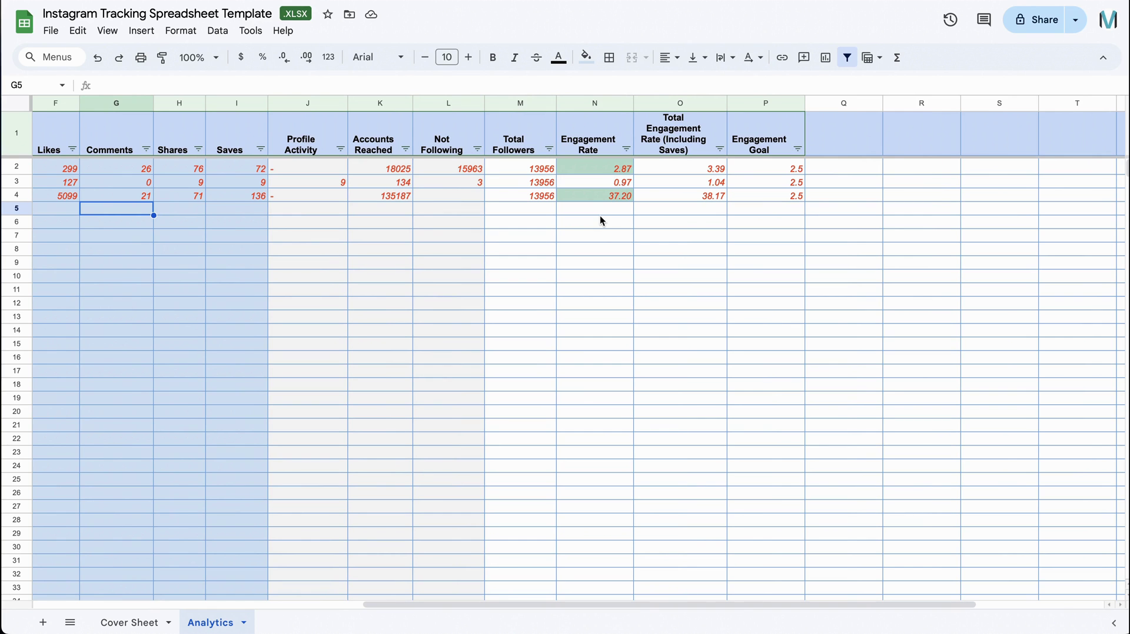
scroll(601, 221, left, 10)
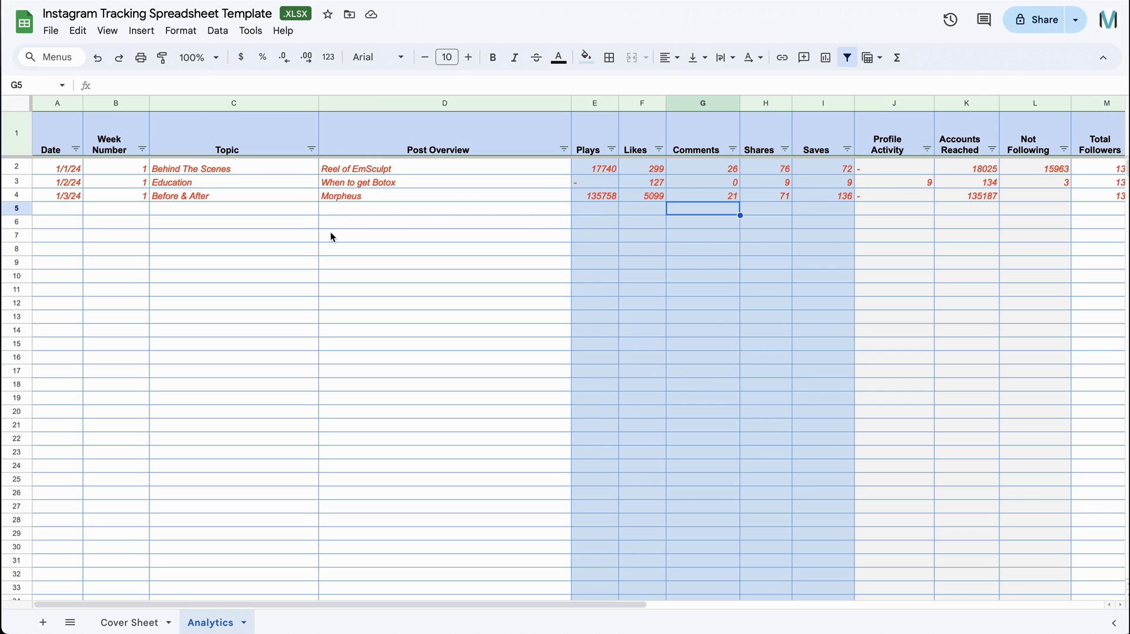
Insert a trial column chart of the Date values and close the Chart editor.
click(141, 31)
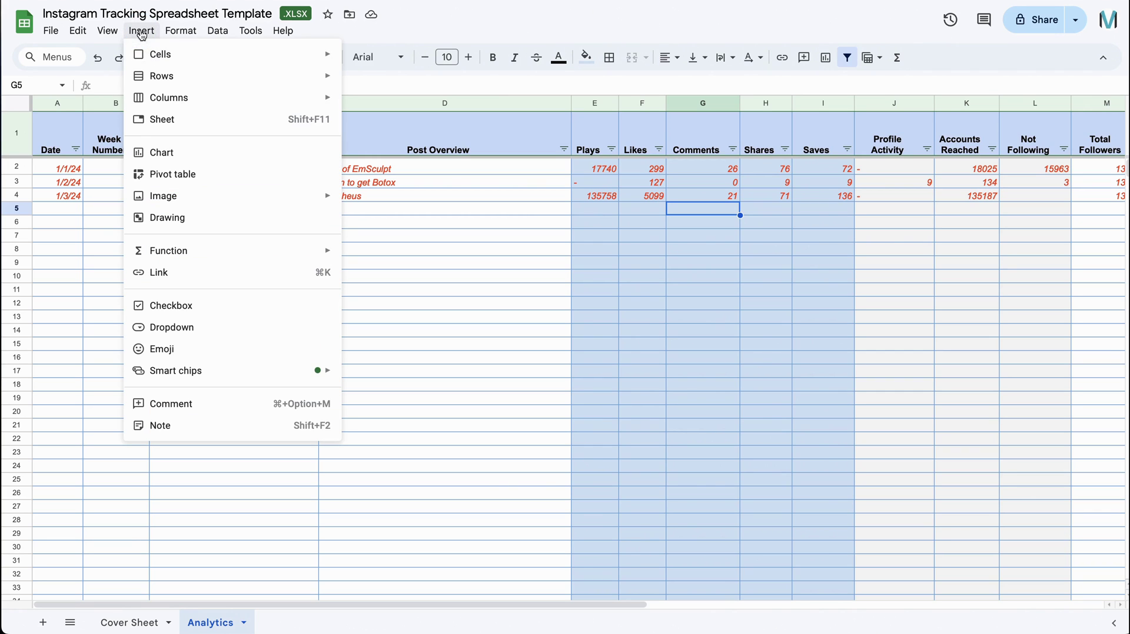
click(172, 156)
click(162, 153)
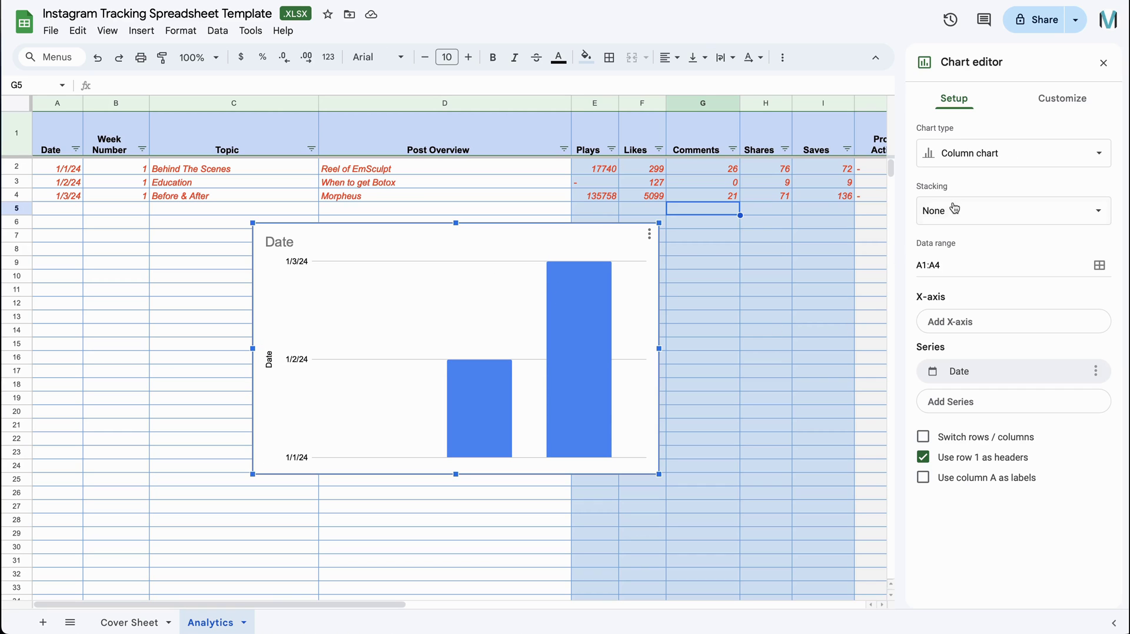
click(1104, 63)
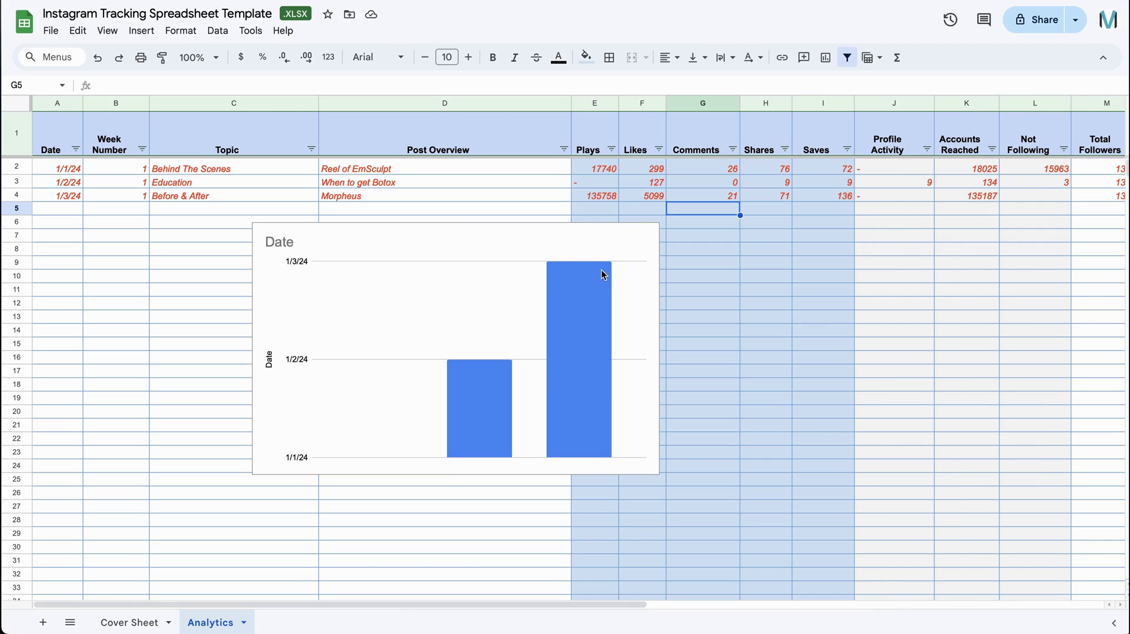
Select the trial column chart and delete it from the Analytics sheet.
click(572, 244)
key(Delete)
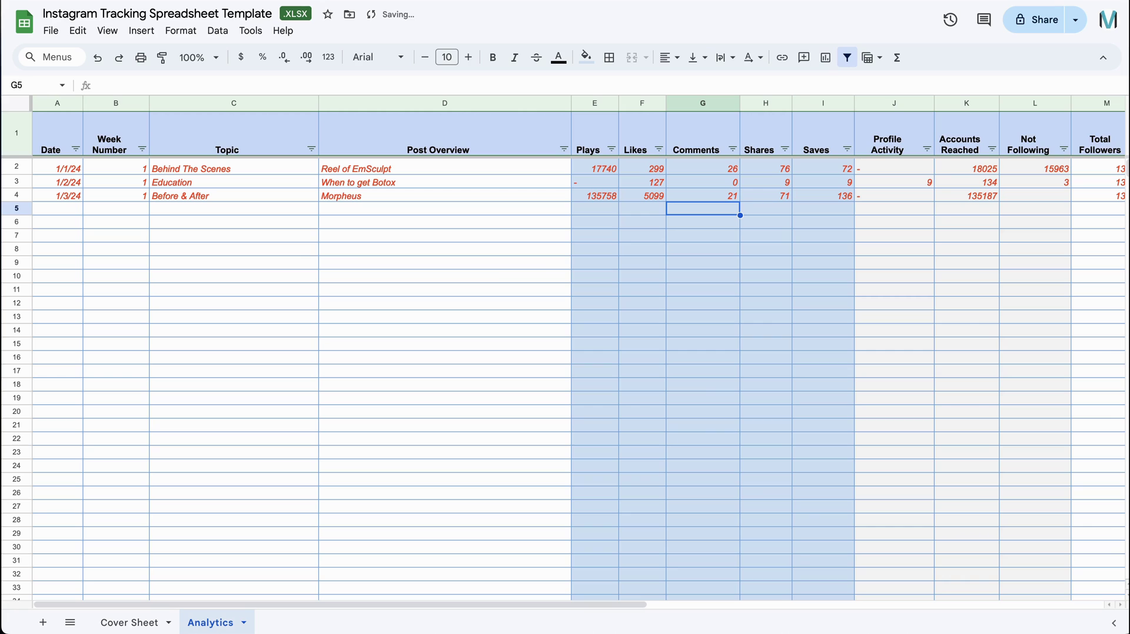